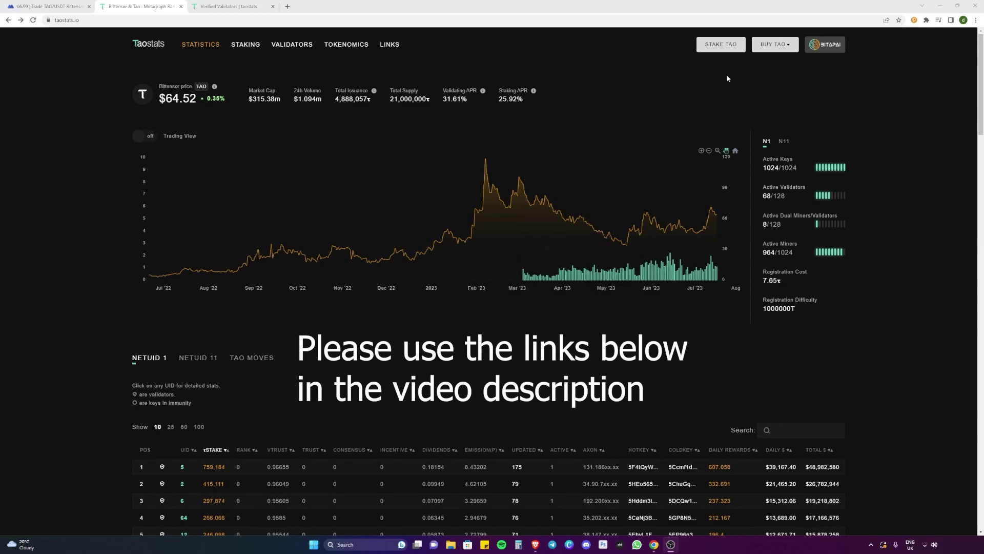
# Open the polkadot{.js} extension website with its Download for Chrome and Firefox buttons
pyautogui.click(721, 45)
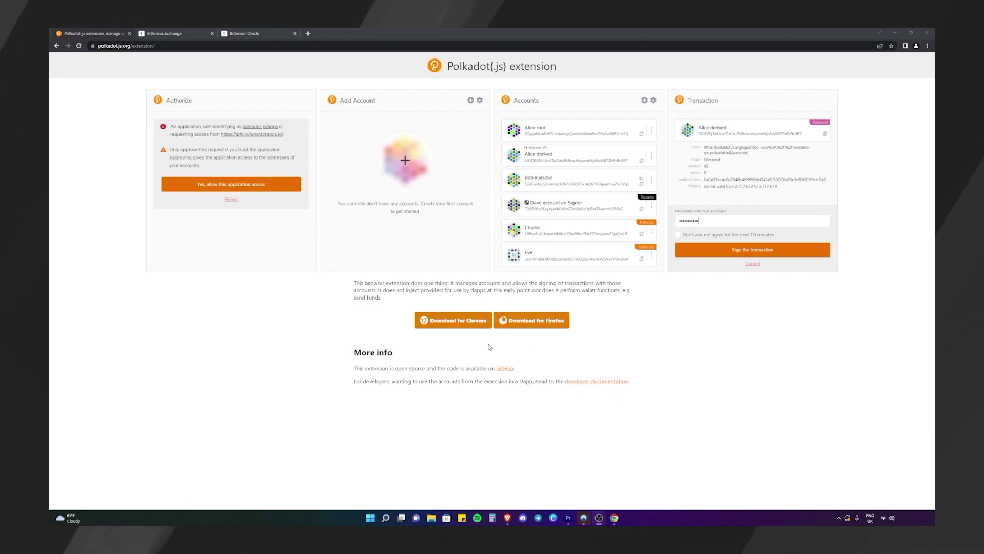
# Install the polkadot{.js} extension in Chrome from the Chrome Web Store
pyautogui.click(446, 322)
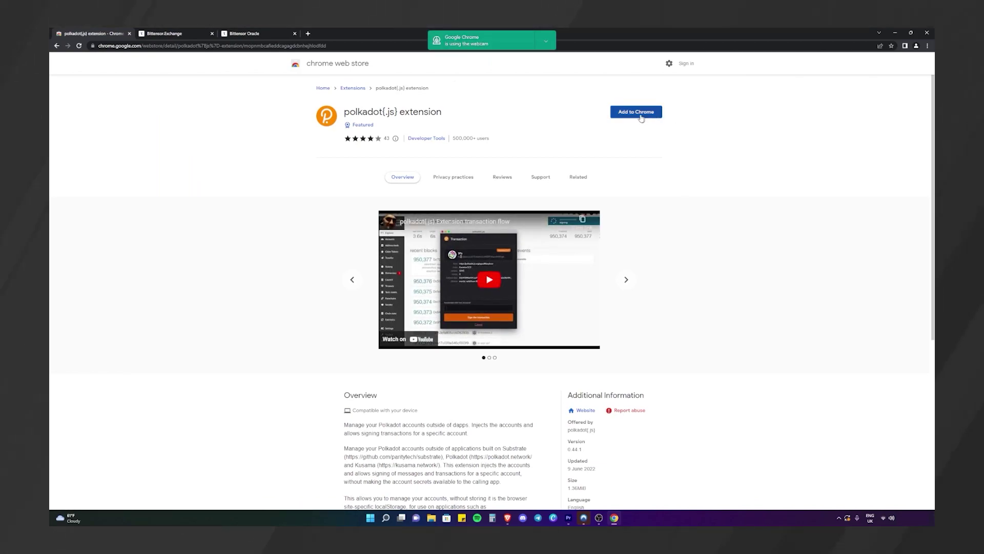
pyautogui.click(641, 114)
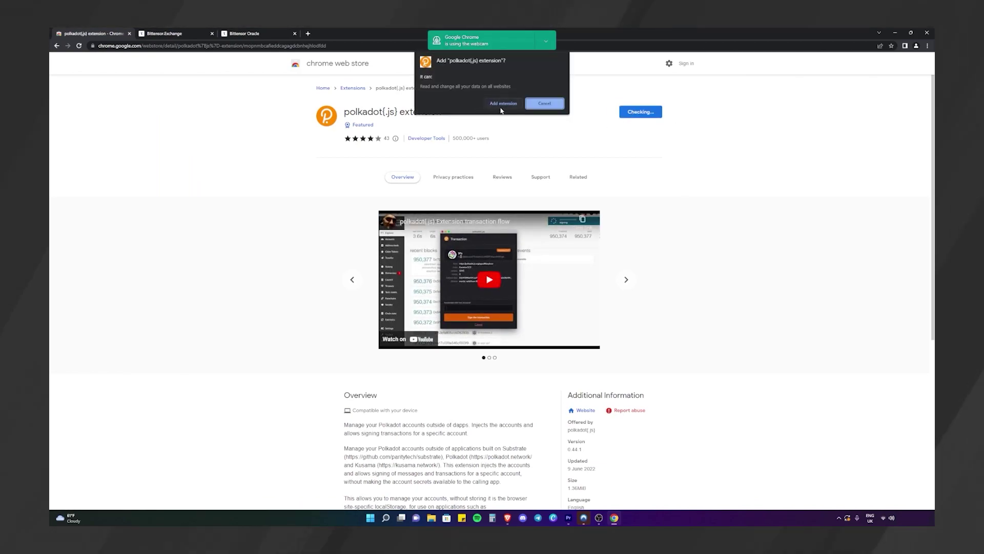
pyautogui.click(485, 103)
# Pin the polkadot{.js} extension to the toolbar and open it to its welcome notes
pyautogui.click(894, 45)
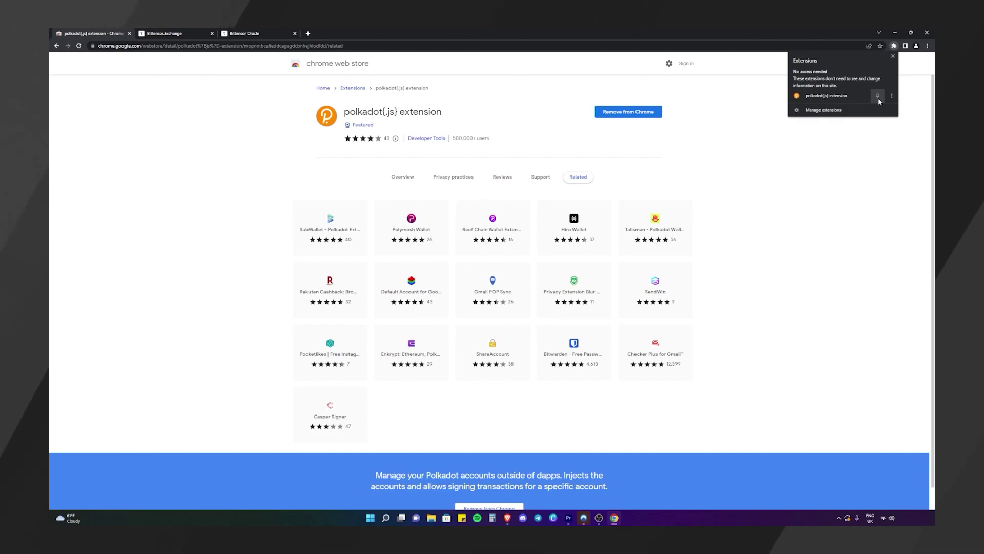
pyautogui.click(877, 97)
pyautogui.click(882, 46)
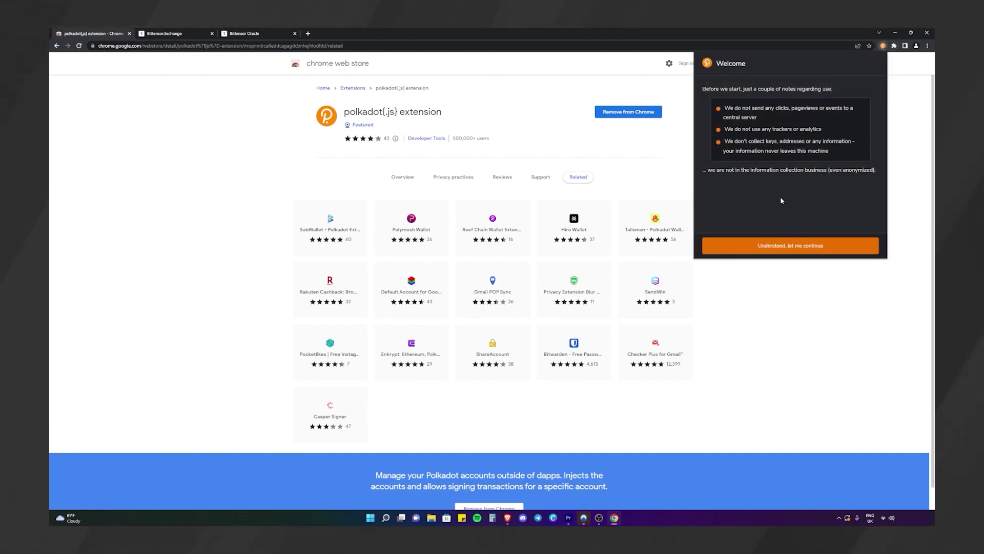
# Accept the privacy notes, generate a new account's 12-word seed, copy it and confirm it's saved
pyautogui.click(780, 246)
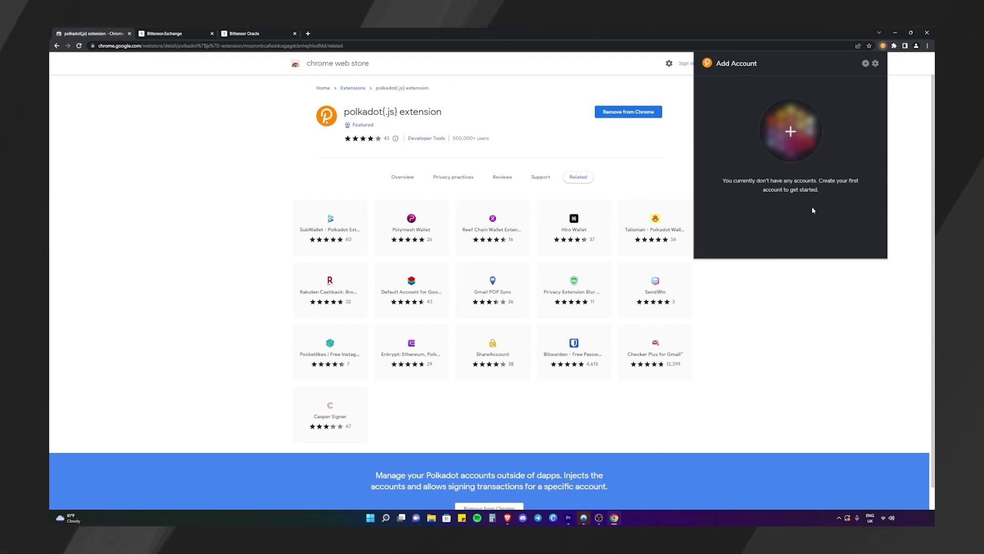
pyautogui.click(790, 131)
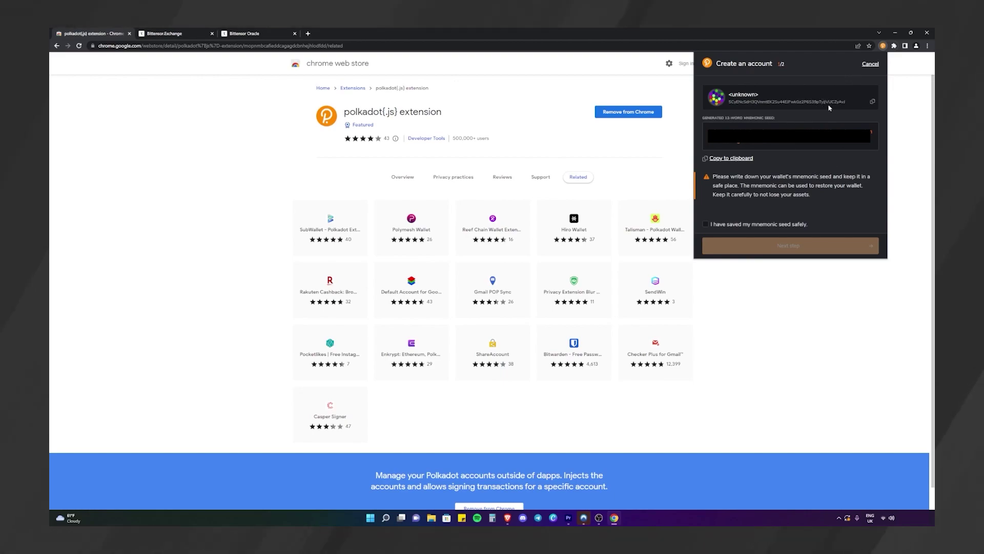
pyautogui.click(872, 101)
pyautogui.click(706, 224)
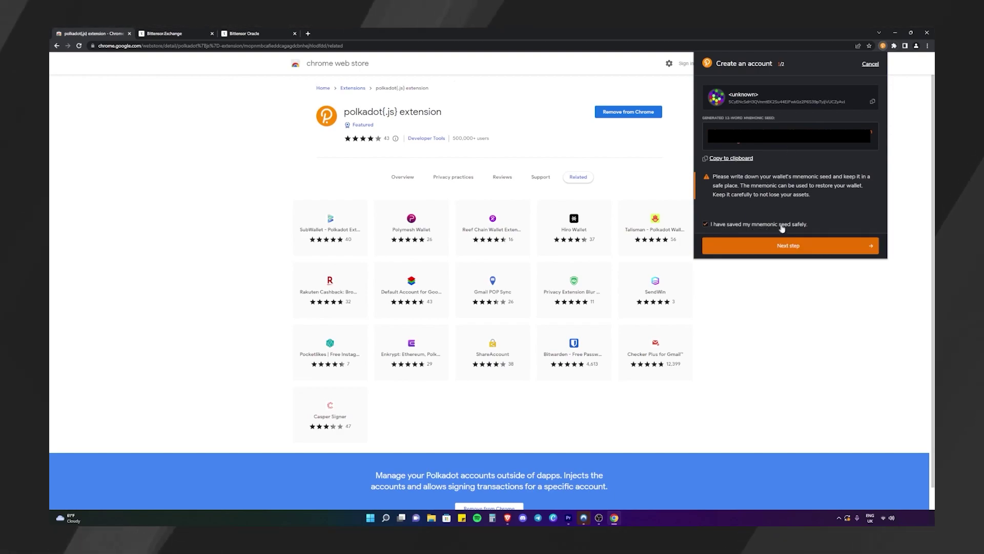
# Name the new account 'Buy TAO', set and repeat its password, and add it
pyautogui.click(789, 245)
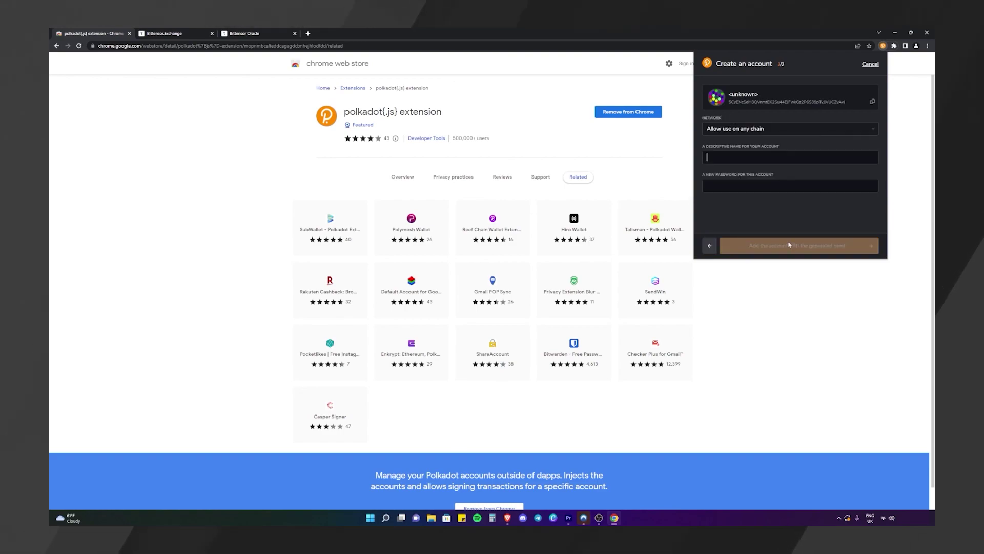
pyautogui.write('Buy ')
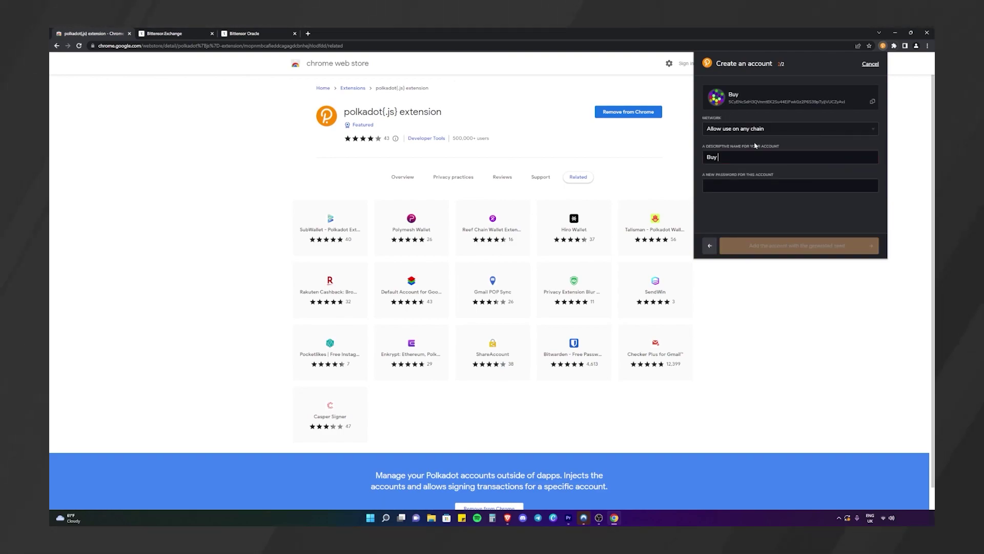
pyautogui.write('TAO')
pyautogui.hotkey('ctrl', 'v')
pyautogui.press('Tab')
pyautogui.hotkey('ctrl', 'v')
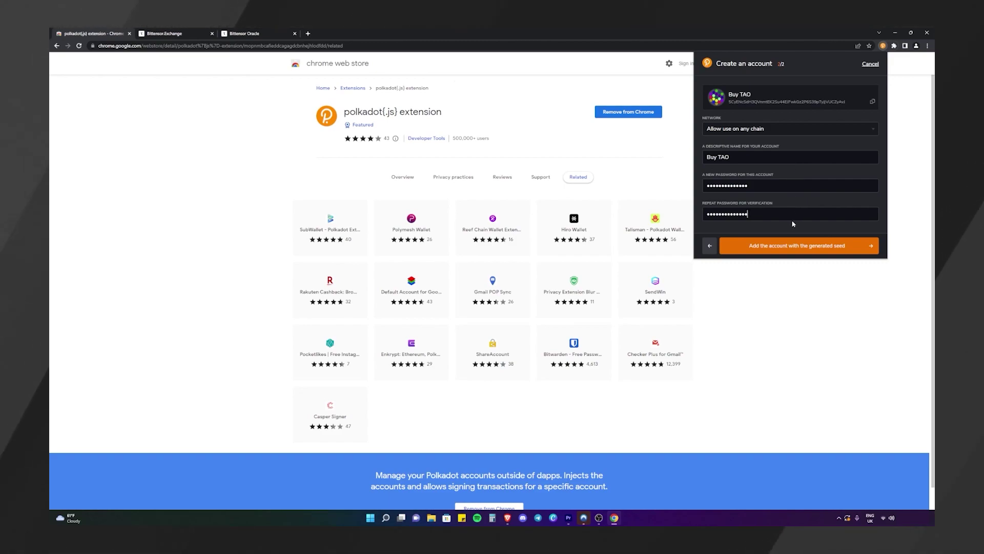
pyautogui.click(798, 248)
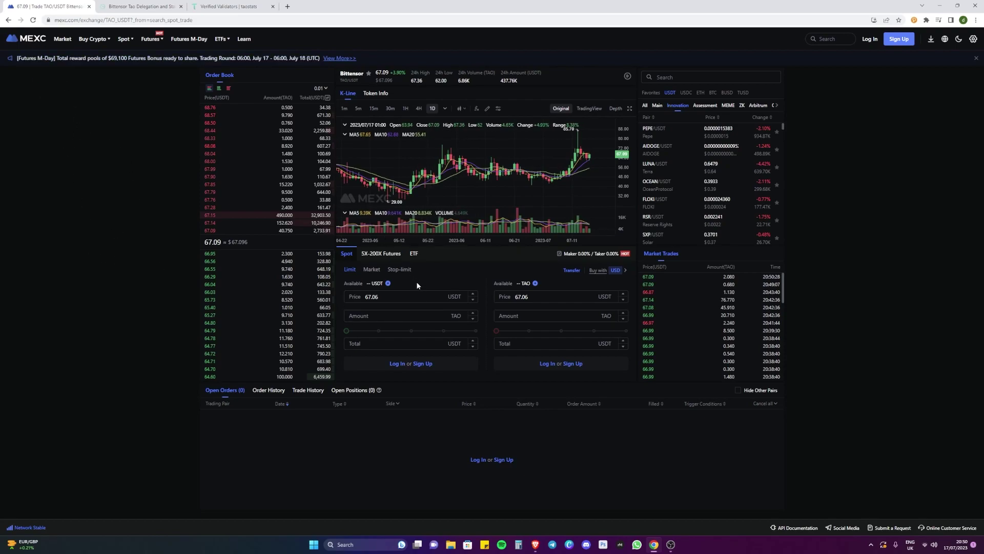
# Show the polkadot{.js} accounts list with Buy TAO over MEXC's TAO/USDT page
pyautogui.click(914, 20)
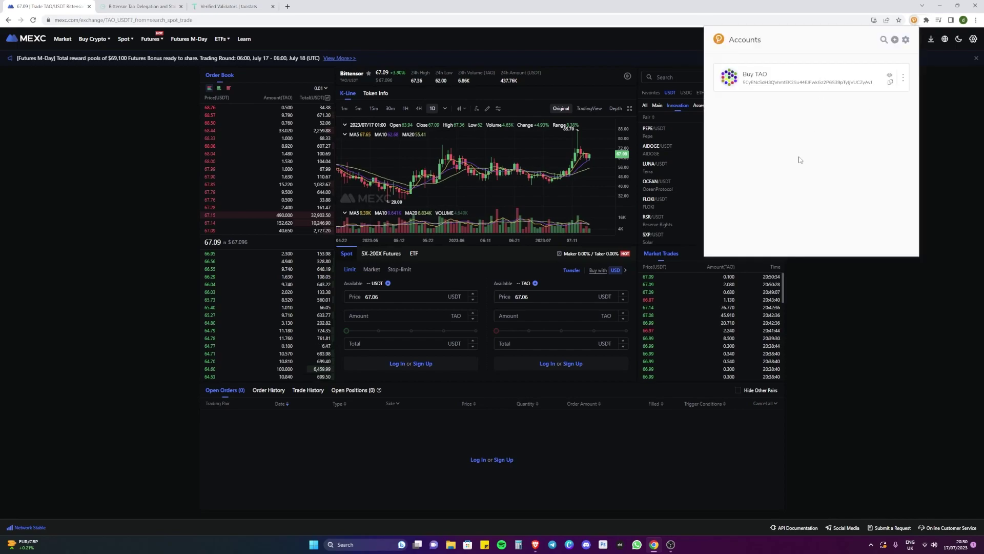
# Connect the Taostats staking page to the 'Buy TAO (polkadot-js)' account
pyautogui.hotkey('ctrl', 'Tab')
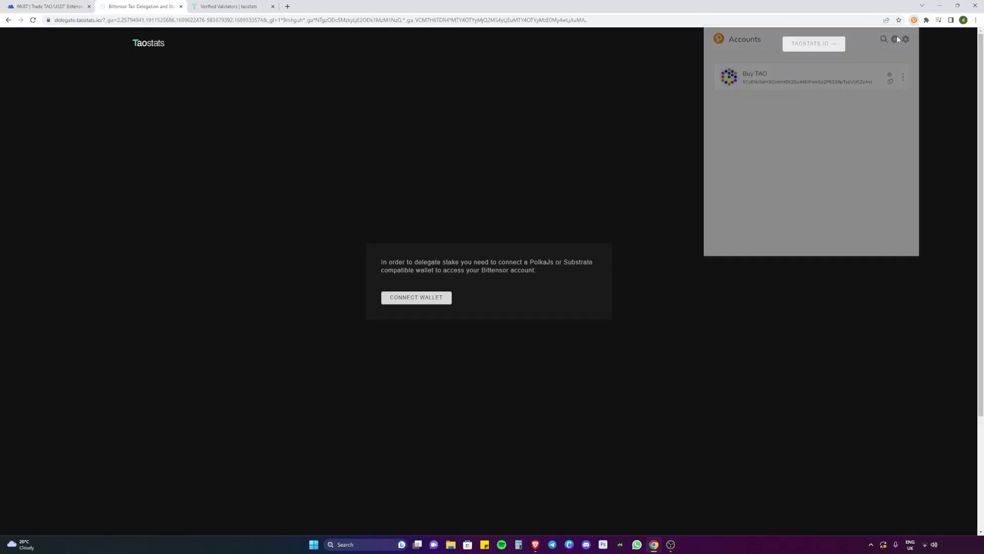
pyautogui.click(438, 306)
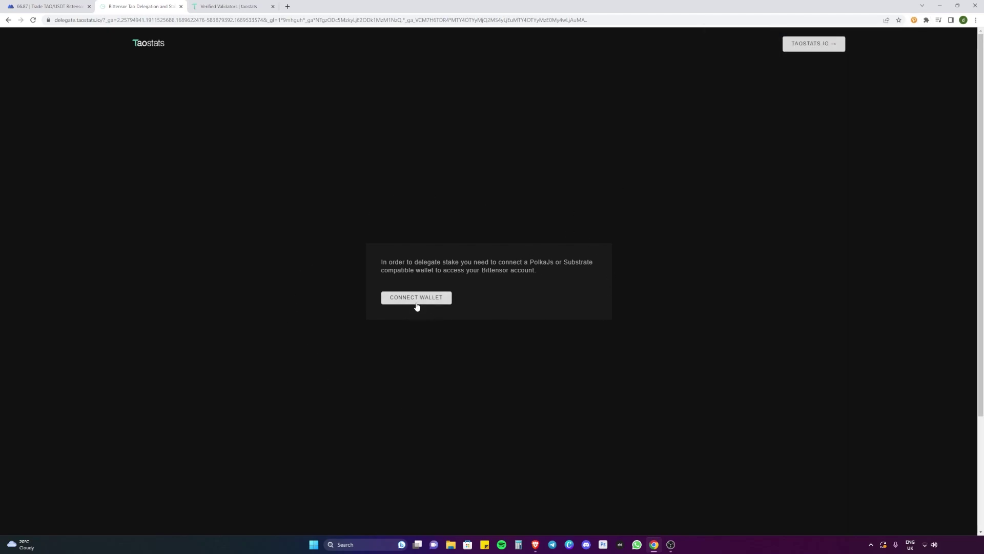
pyautogui.click(414, 301)
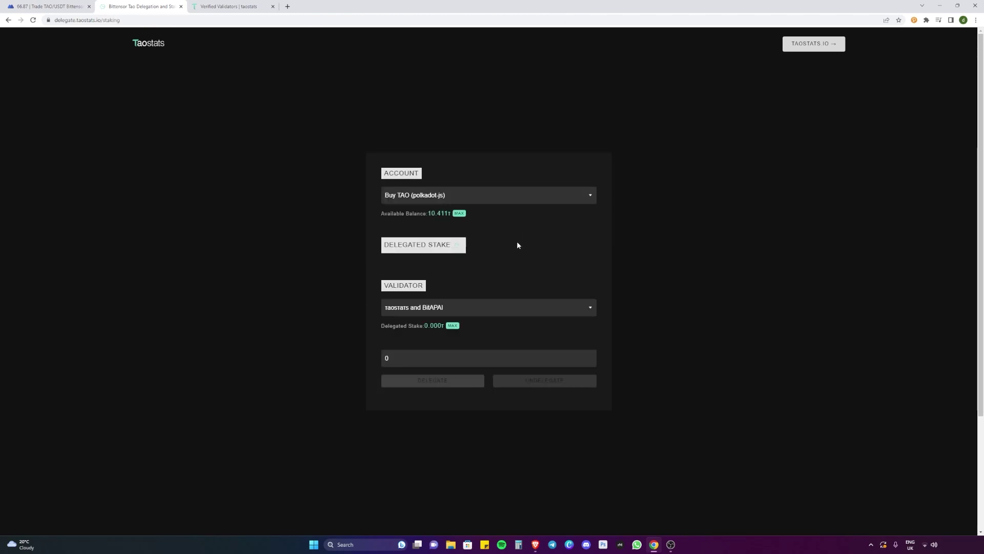
pyautogui.click(433, 195)
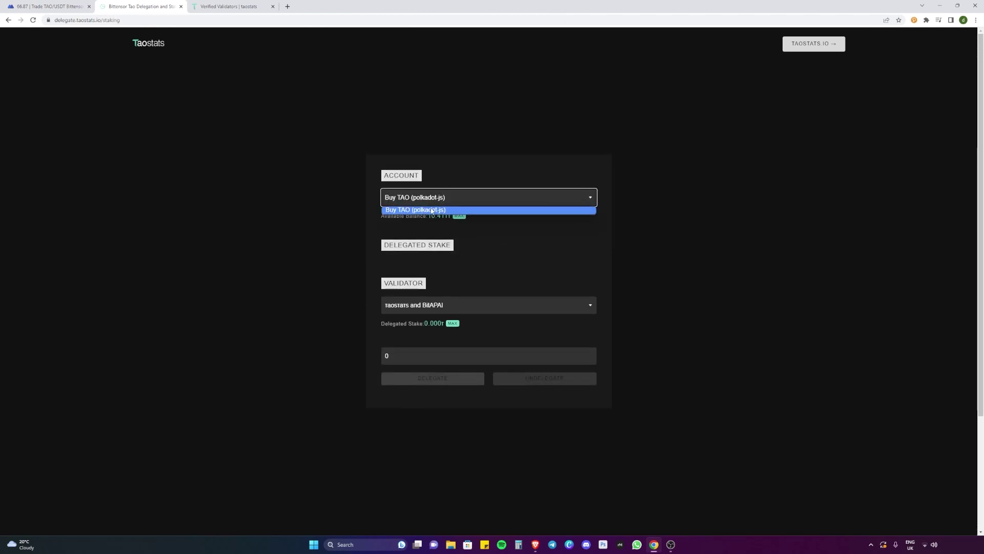
pyautogui.click(433, 210)
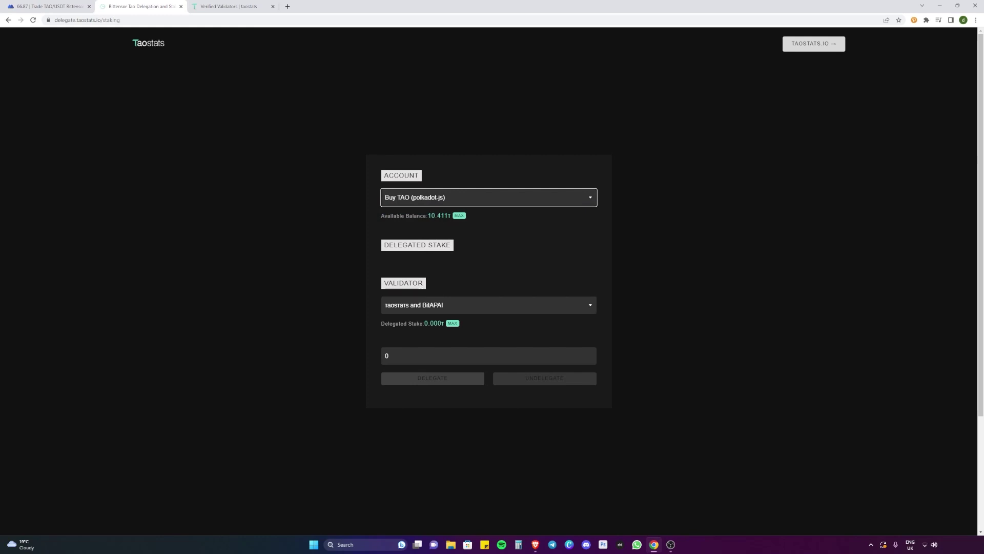
# Fill in the maximum balance, then replace the delegation amount with 5
pyautogui.click(459, 216)
pyautogui.doubleClick(434, 355)
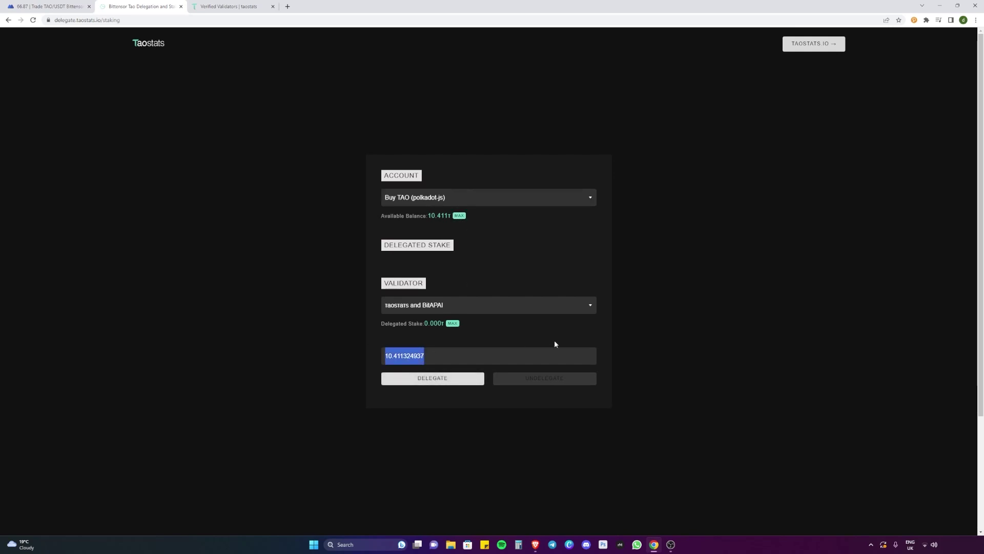
pyautogui.write('5')
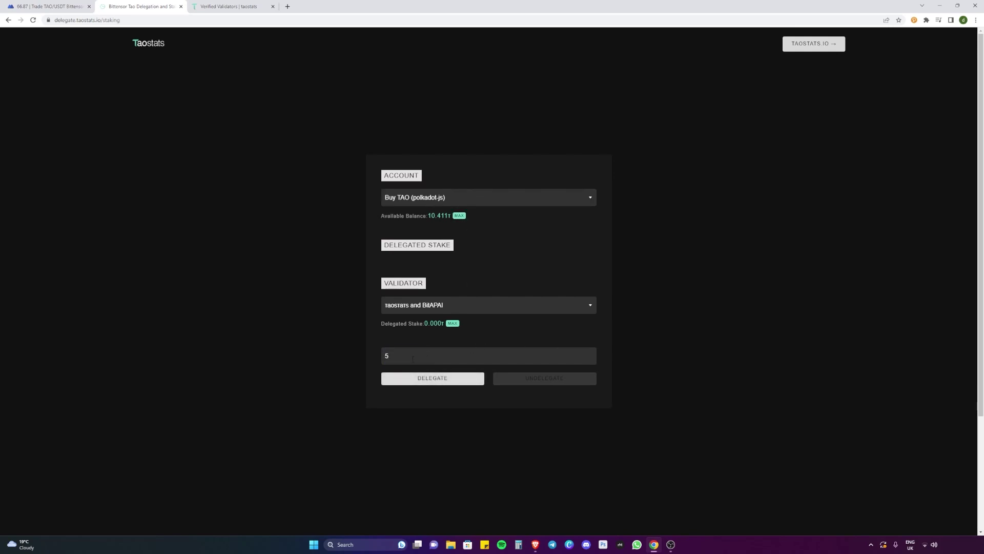
pyautogui.doubleClick(412, 358)
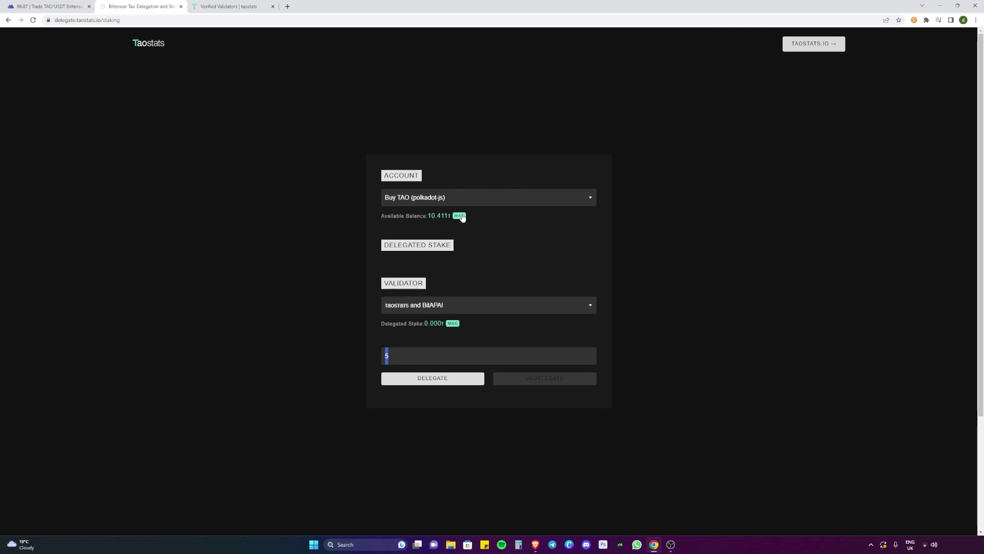
# Set the amount to the full 10.411324937 balance and check Opentensor Foundation's validator info
pyautogui.click(460, 215)
pyautogui.click(226, 6)
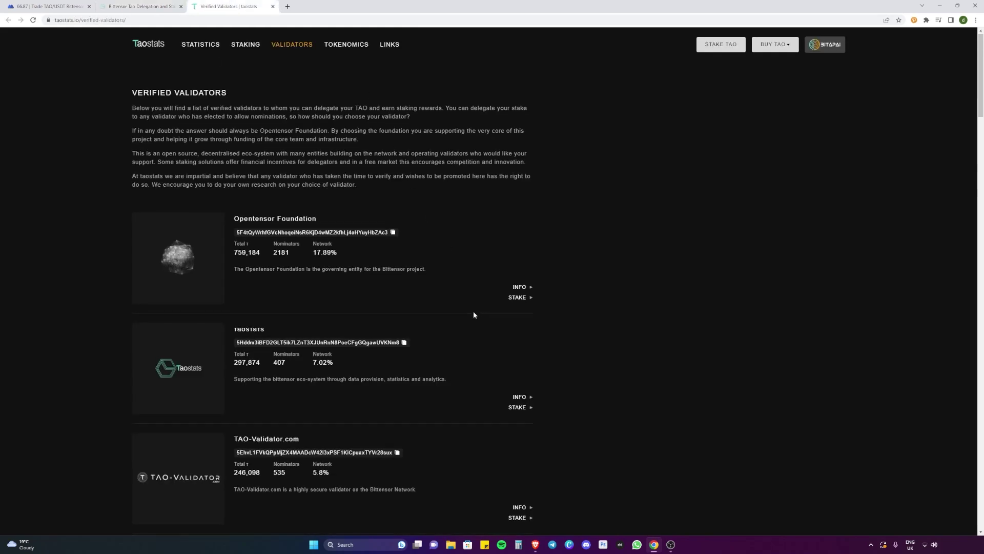
pyautogui.scroll(-10, 468, 312)
pyautogui.scroll(-3, 425, 363)
pyautogui.scroll(14, 426, 362)
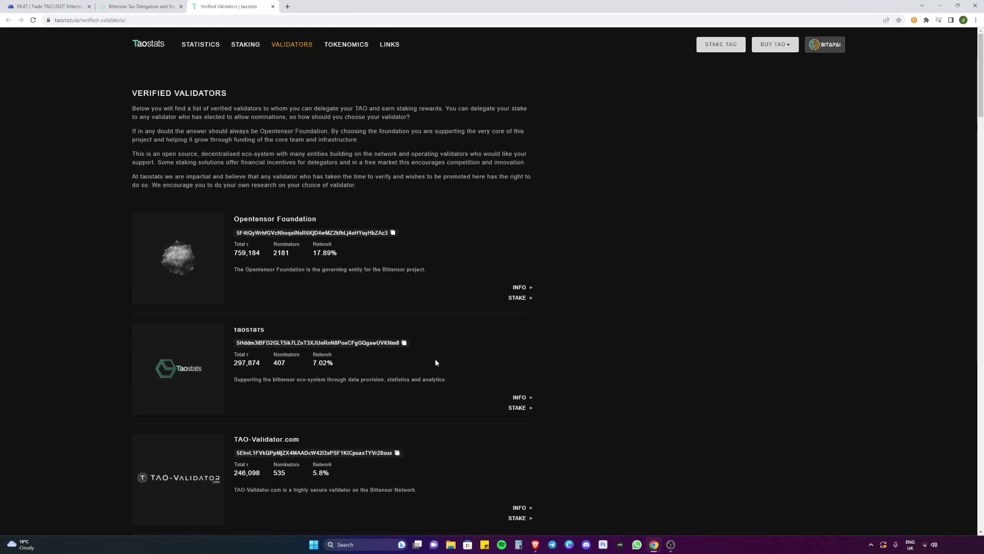
pyautogui.click(519, 287)
# Choose RoundTable21 from the Validator dropdown in the delegation form
pyautogui.click(149, 6)
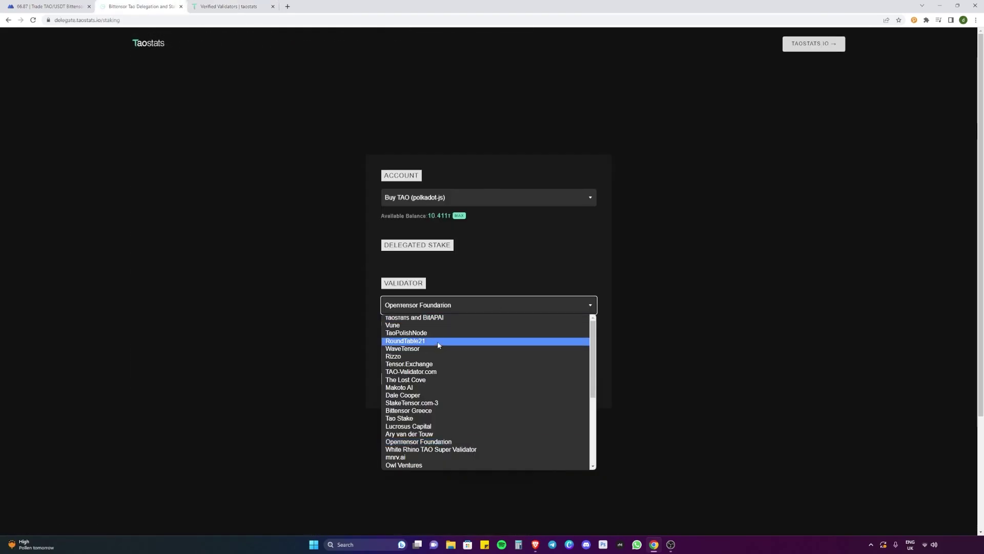
pyautogui.click(437, 343)
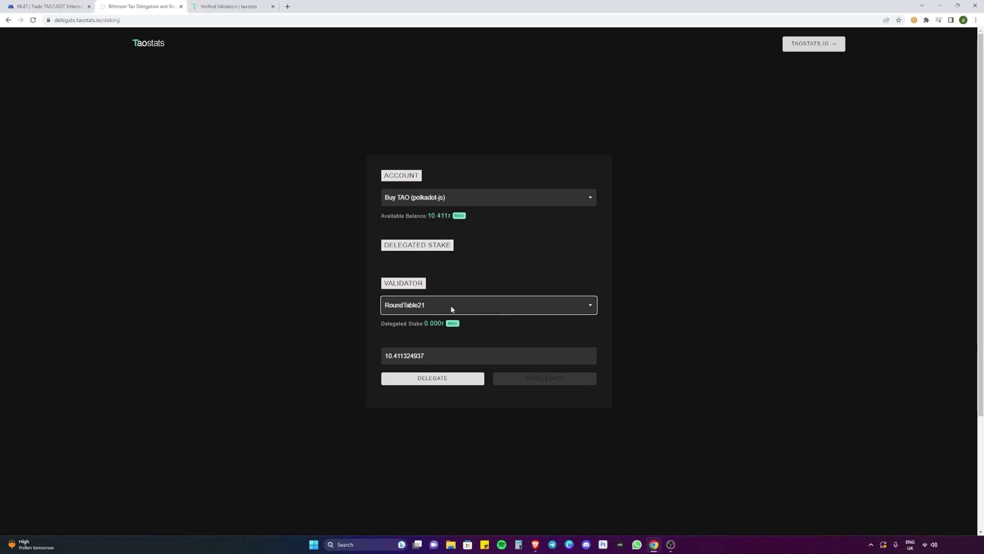
pyautogui.click(482, 303)
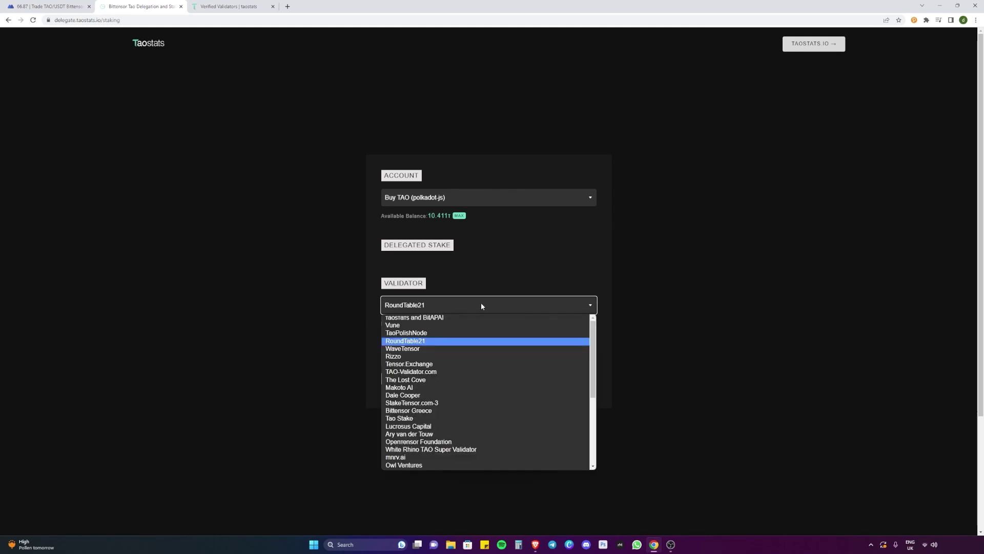
pyautogui.click(461, 297)
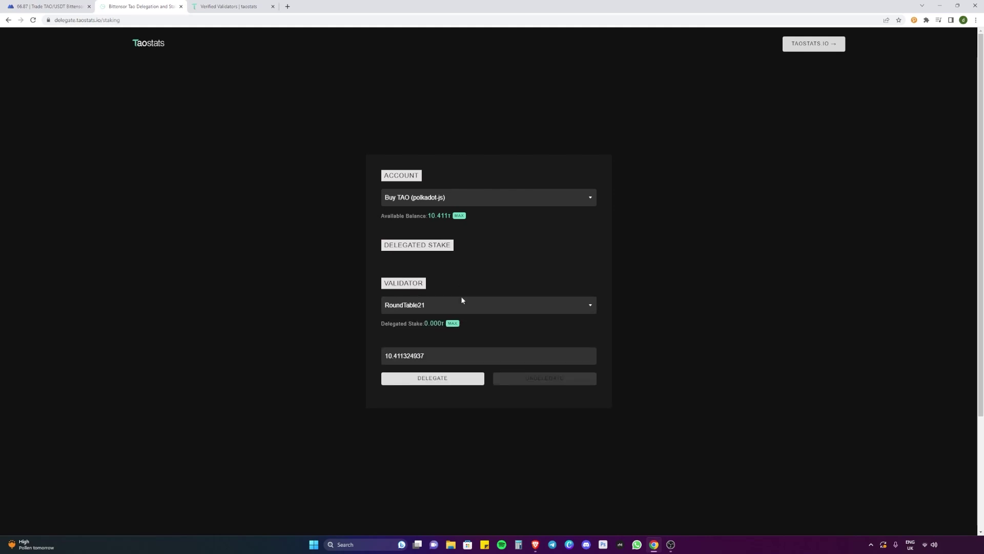
# Delegate the full 10.411τ to RoundTable21 and sign with the account password
pyautogui.click(430, 379)
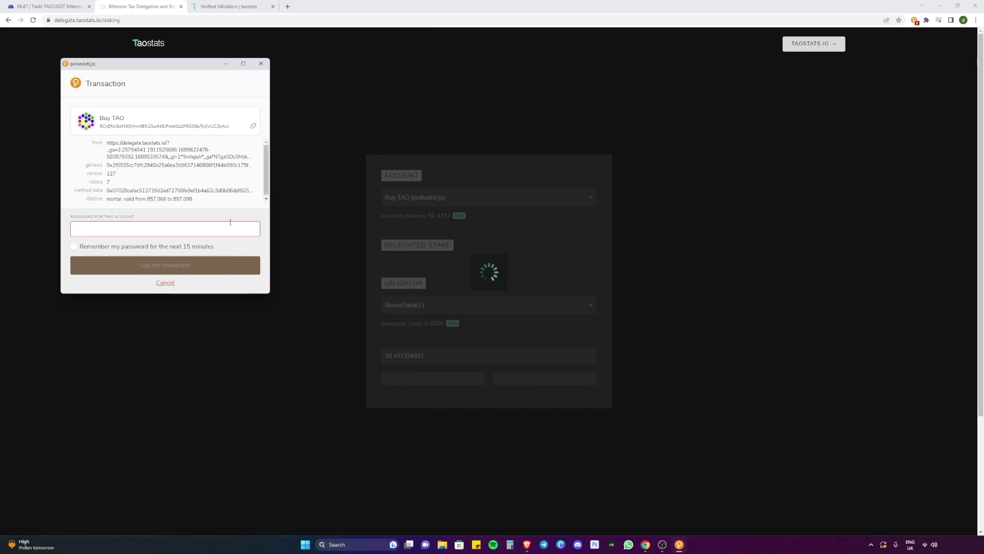
pyautogui.hotkey('ctrl', 'v')
pyautogui.press('Return')
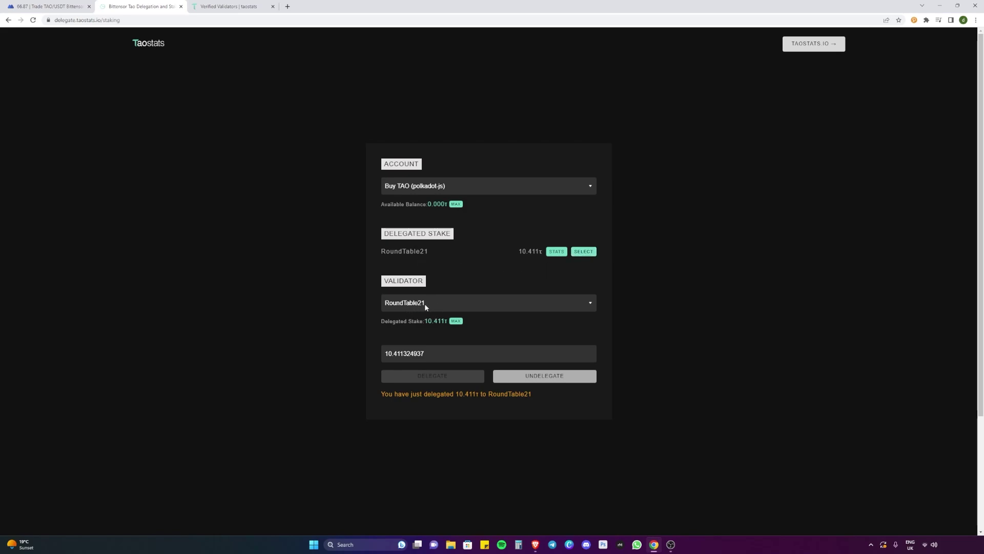
# Undelegate the 10.411τ stake from RoundTable21 and sign with the account password
pyautogui.hotkey('ctrl', 'a')
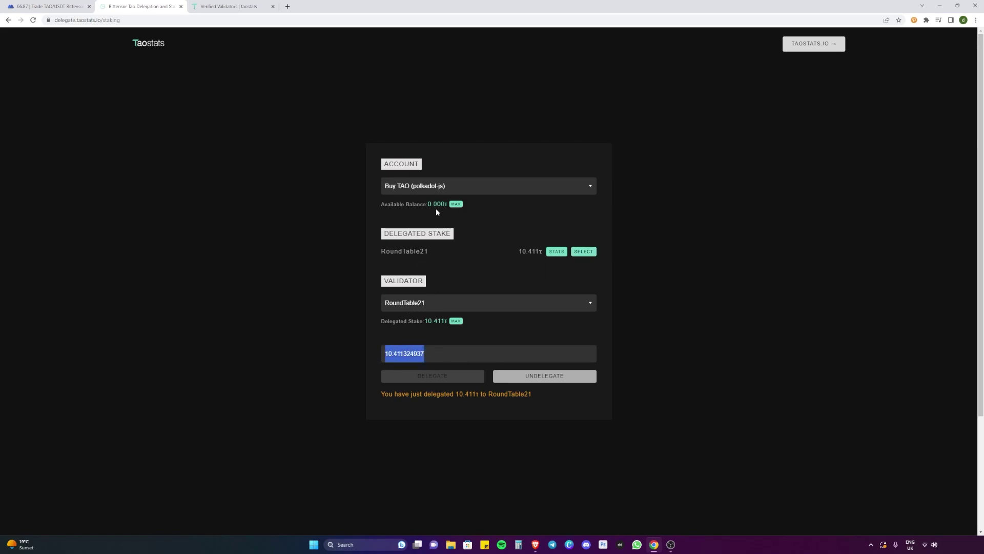
pyautogui.click(466, 321)
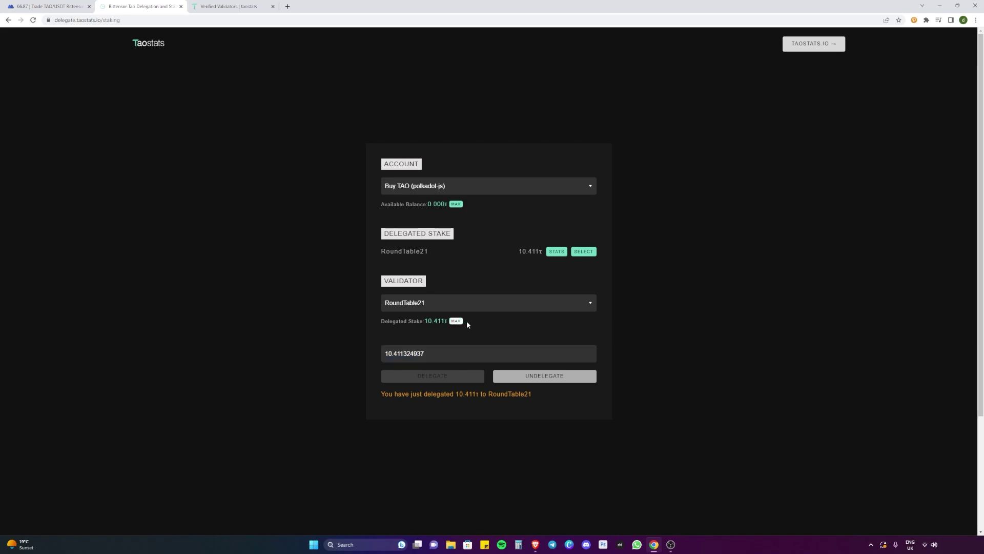
pyautogui.click(539, 377)
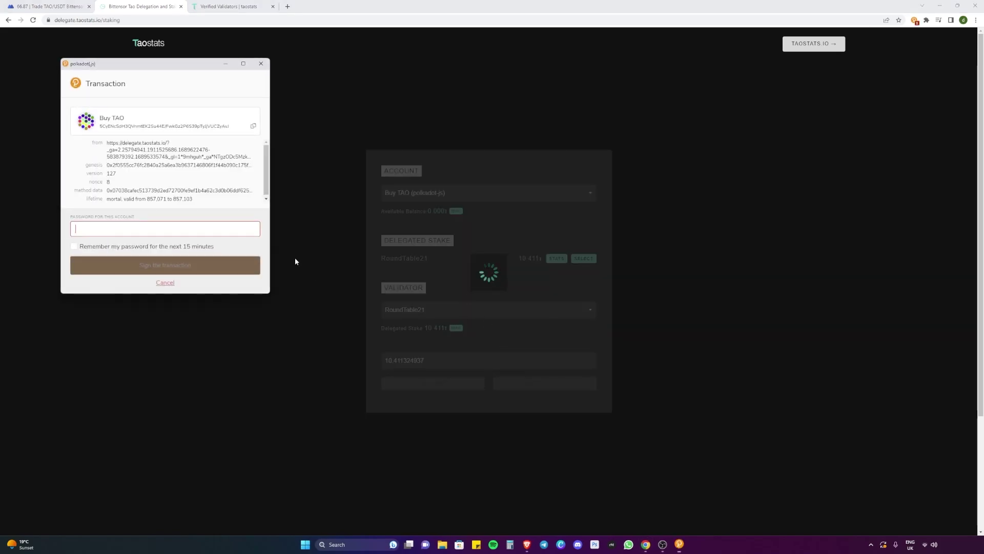
pyautogui.click(225, 230)
pyautogui.hotkey('ctrl', 'v')
pyautogui.press('Return')
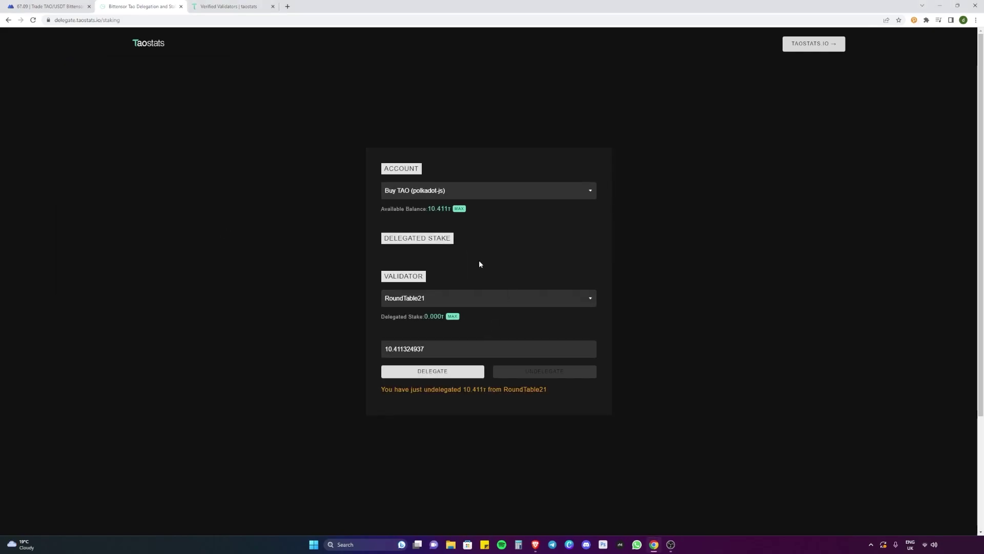
# Enter 5 as the delegation amount and switch the validator from RoundTable21 to Opentensor Foundation
pyautogui.click(489, 299)
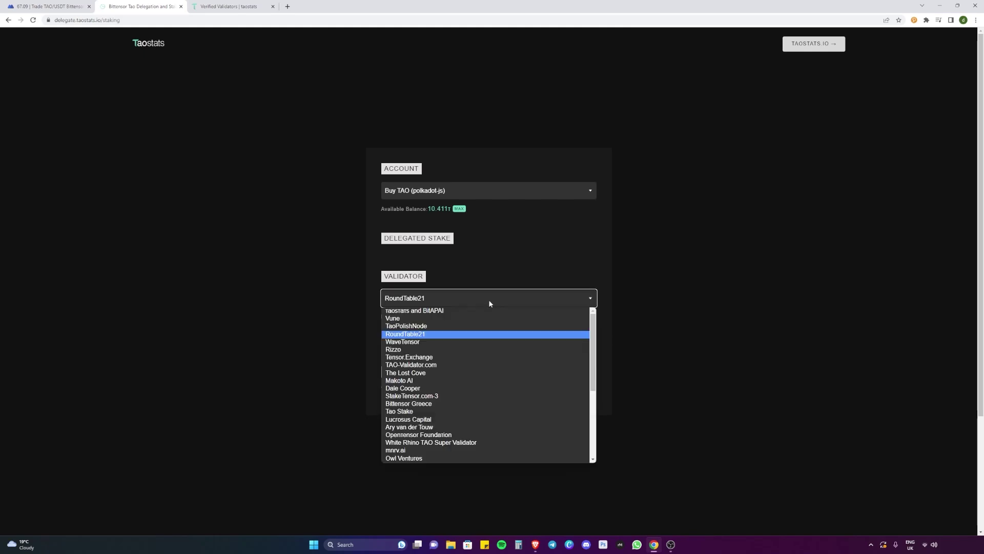
pyautogui.scroll(-3, 484, 358)
pyautogui.scroll(5, 482, 380)
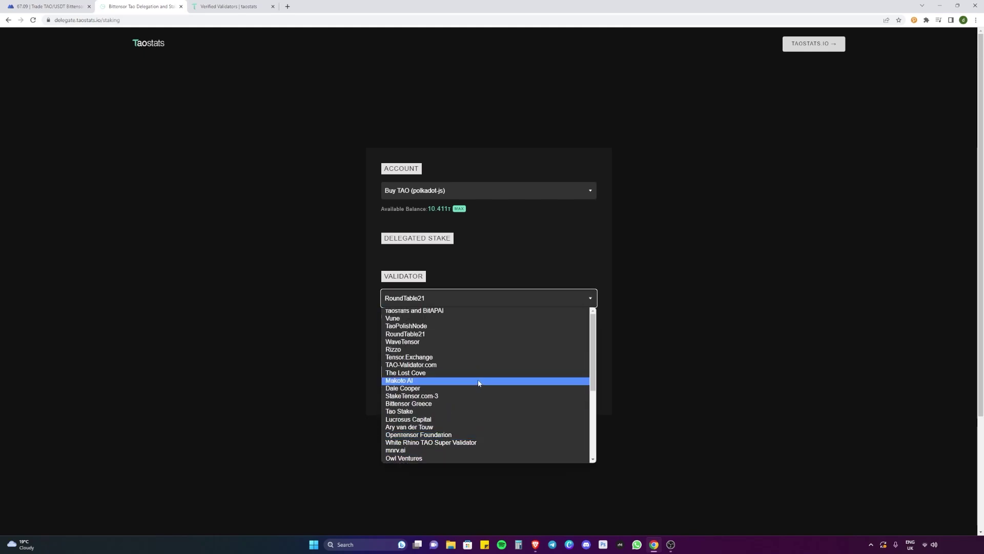
pyautogui.click(472, 270)
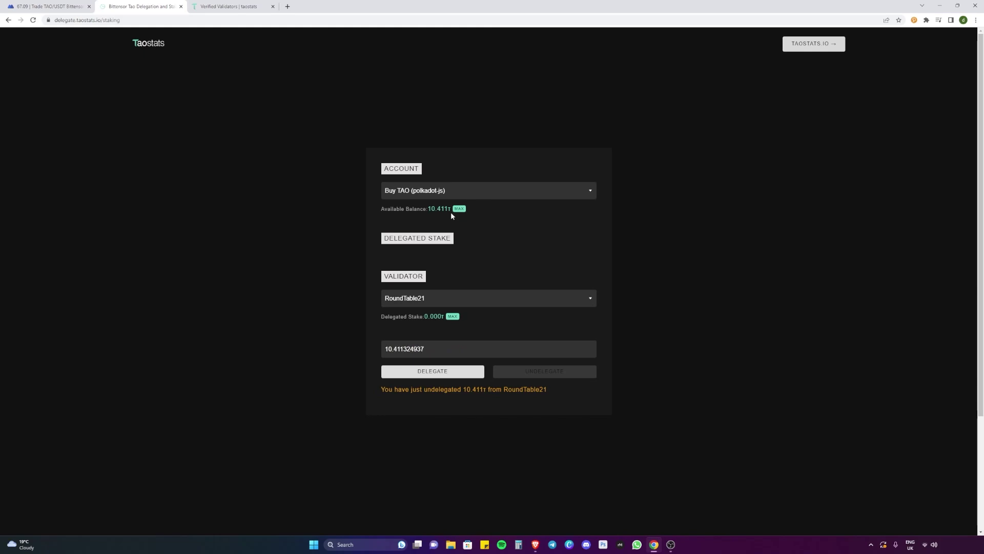
pyautogui.moveTo(424, 349); pyautogui.dragTo(384, 349)
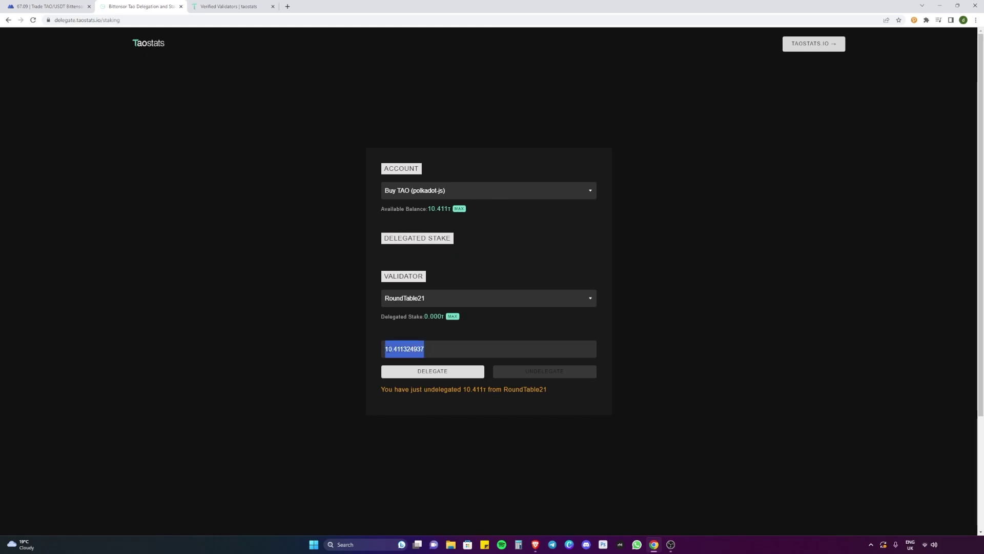
pyautogui.write('5')
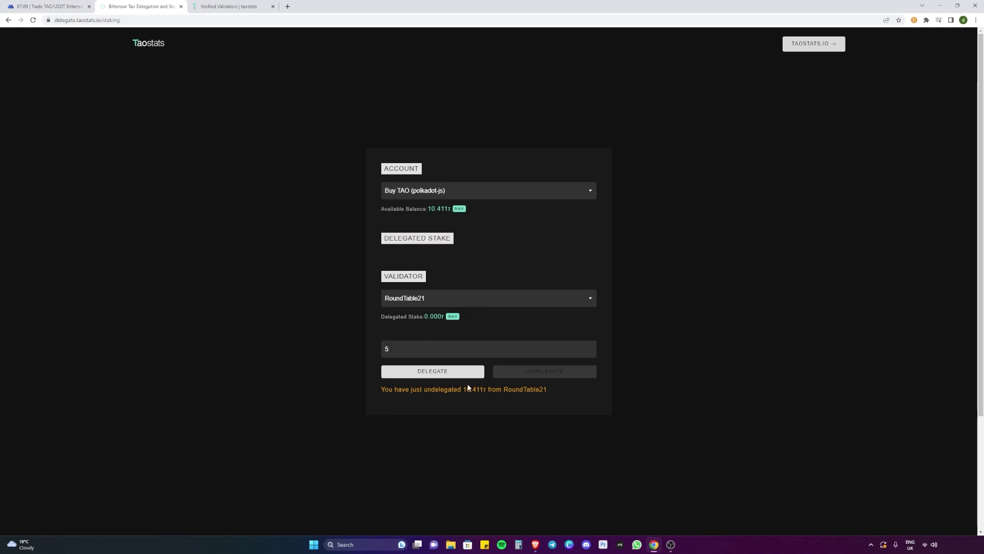
pyautogui.click(478, 299)
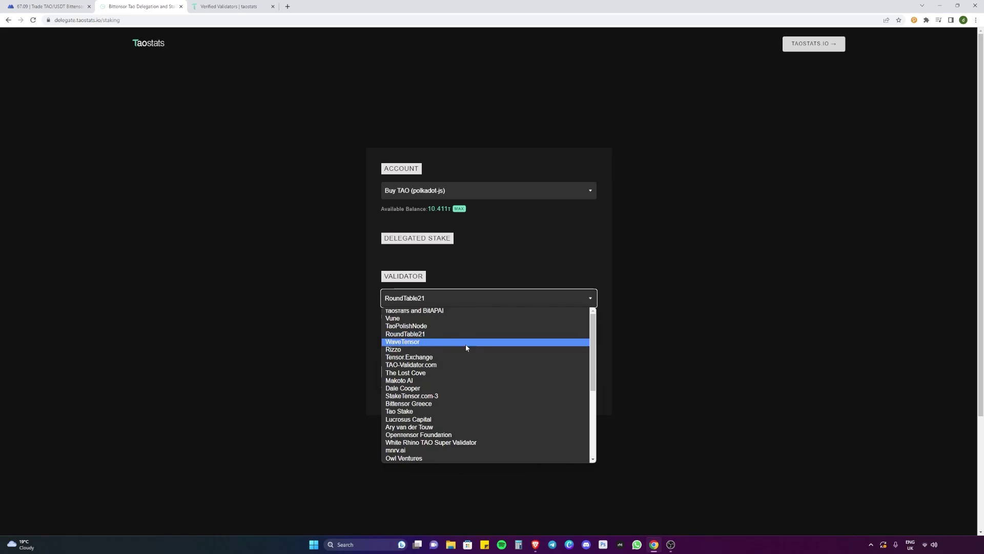
pyautogui.click(456, 436)
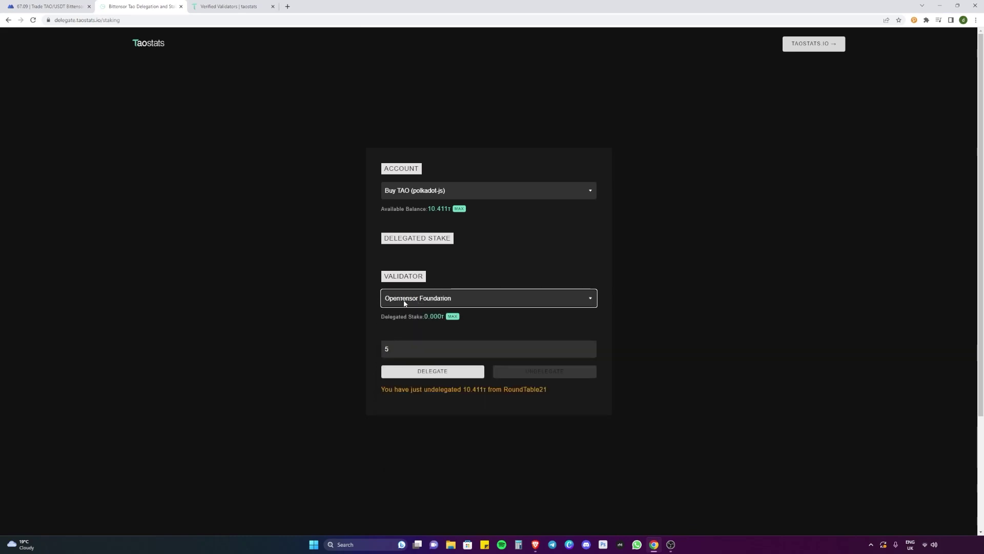